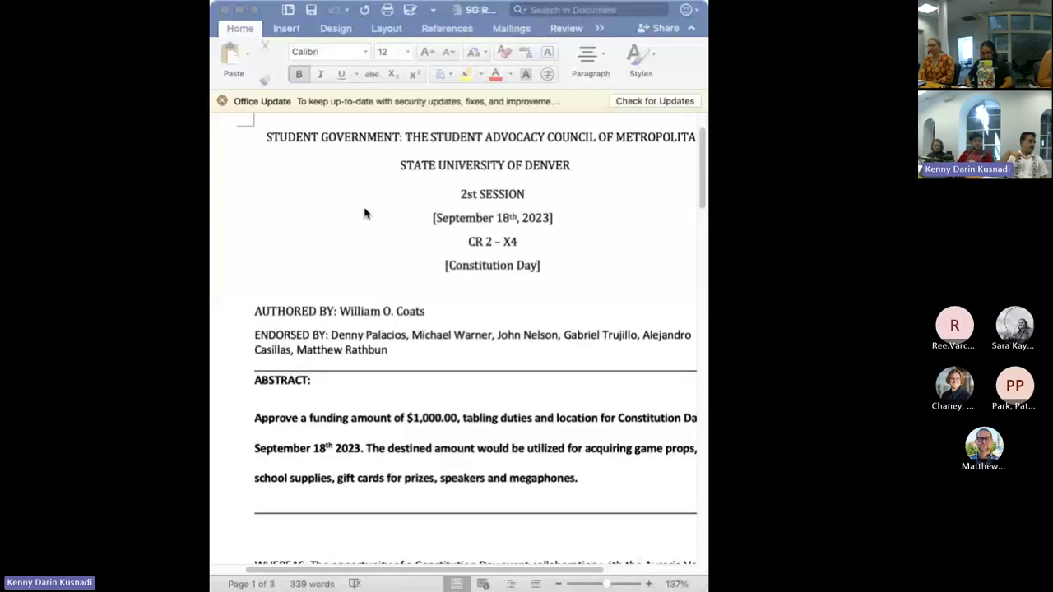
Show the Constitution Day resolution in full screen and enlarge the page to 209% around the abstract.
left_click(310, 379)
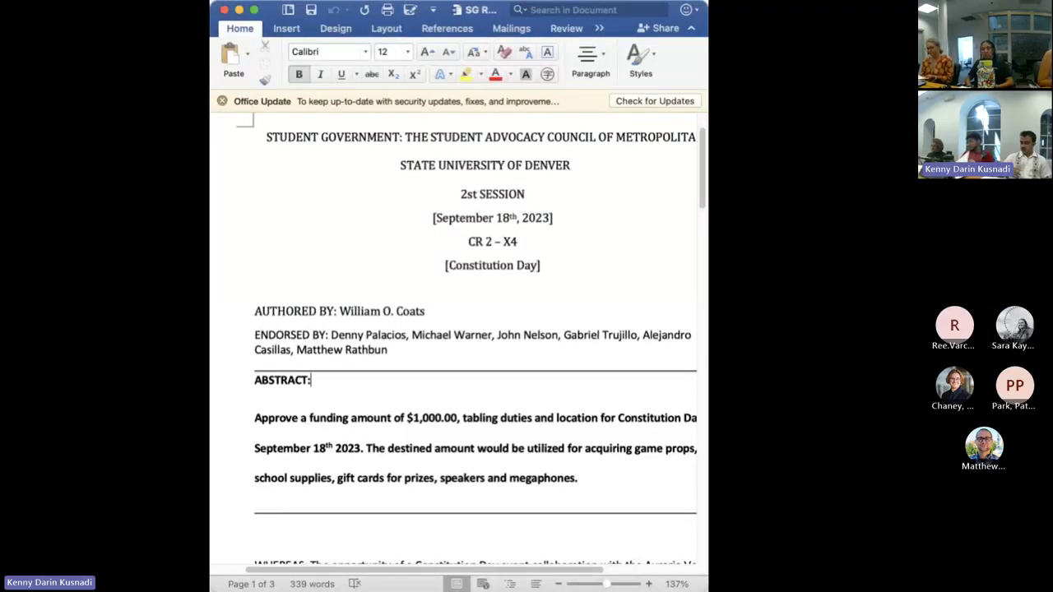
left_click(255, 10)
scroll(359, 258, "down", 2)
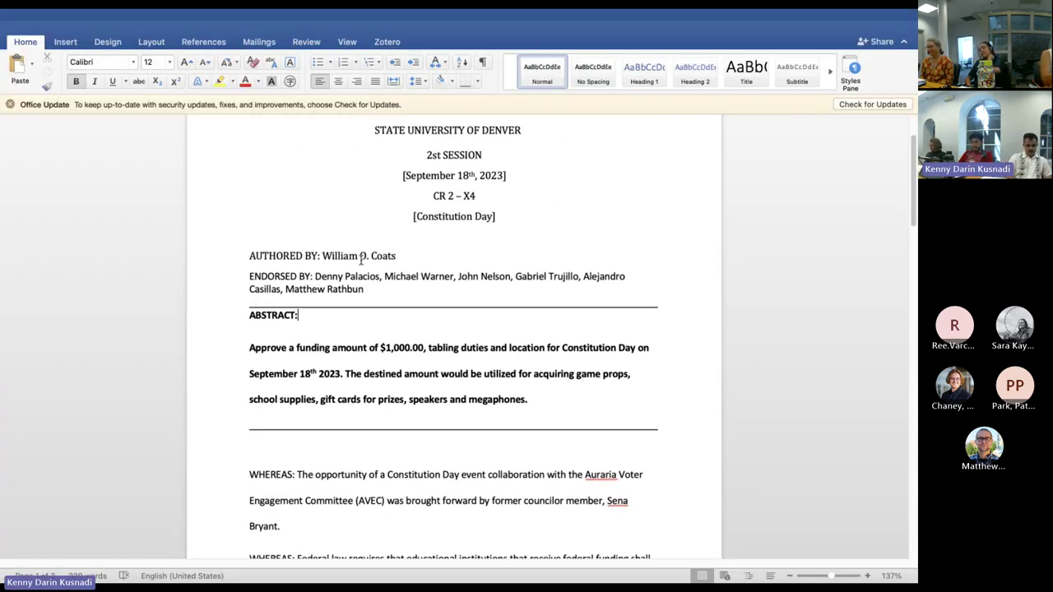
scroll(361, 259, "up", 5)
scroll(360, 259, "down", 2)
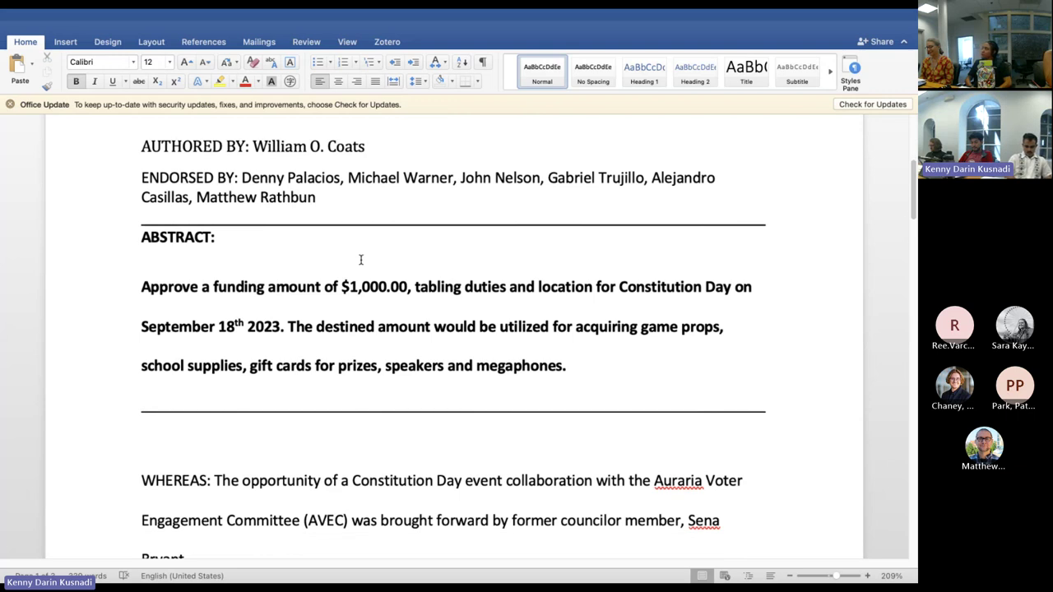
Read the resolution from the abstract through the WHEREAS clauses to the funding request under "THEREFORE, BE IT FURTHER RESOLVED".
scroll(361, 260, "down", 1)
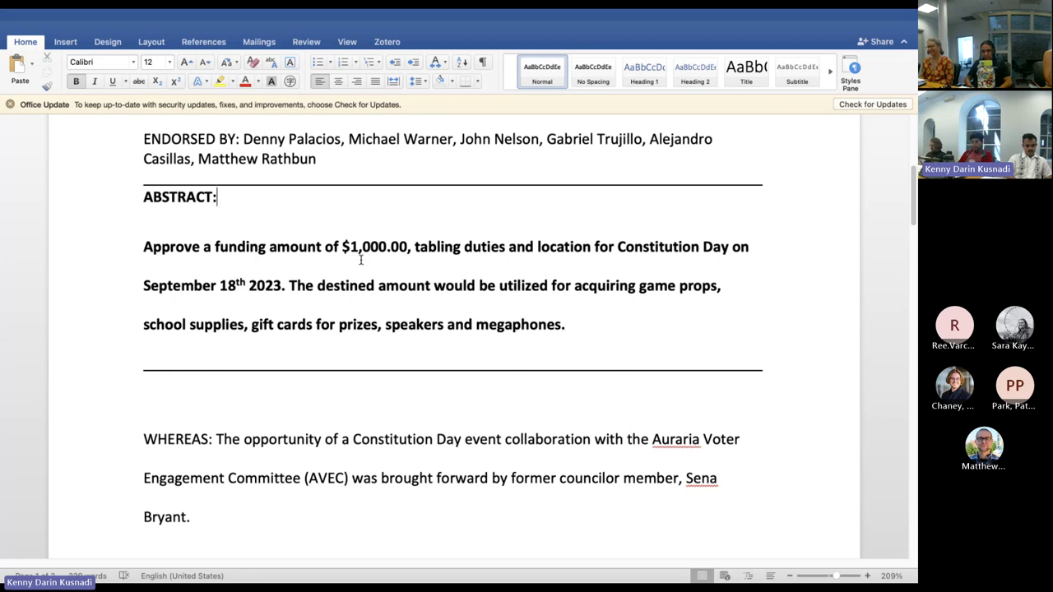
scroll(360, 260, "down", 10)
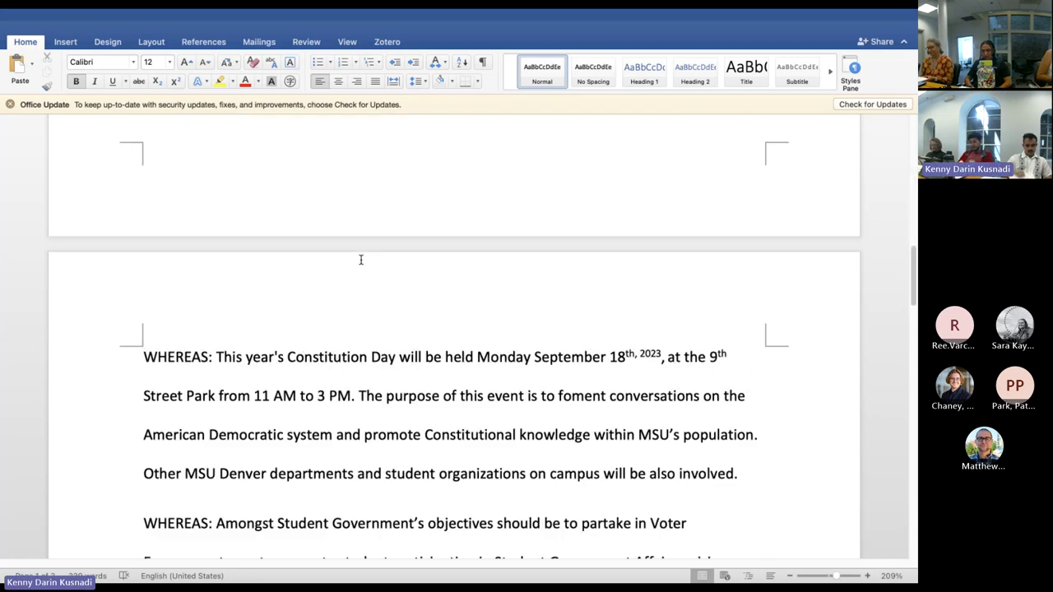
scroll(360, 259, "down", 10)
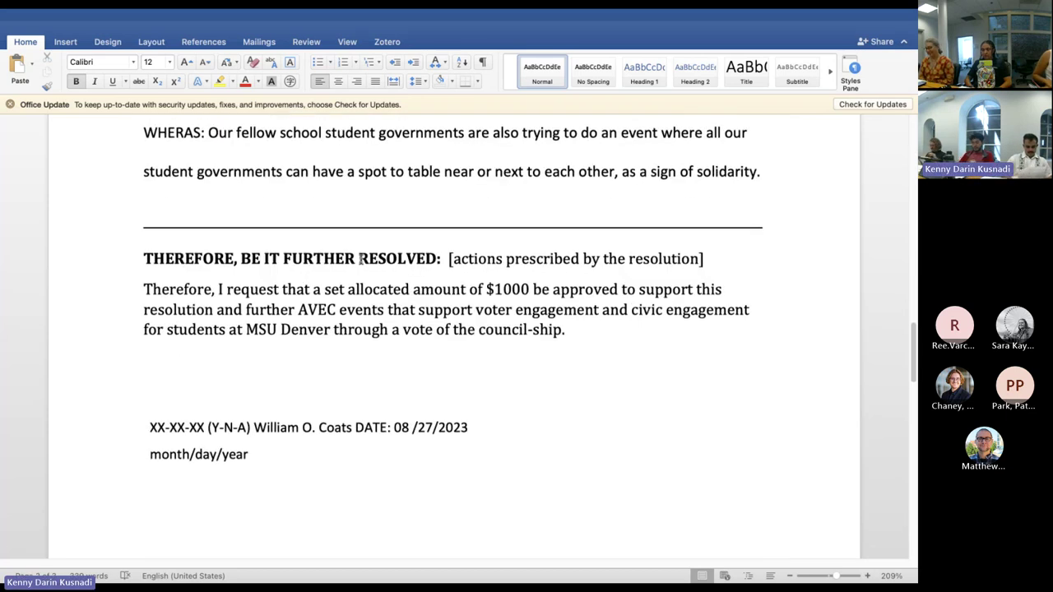
scroll(360, 260, "up", 1)
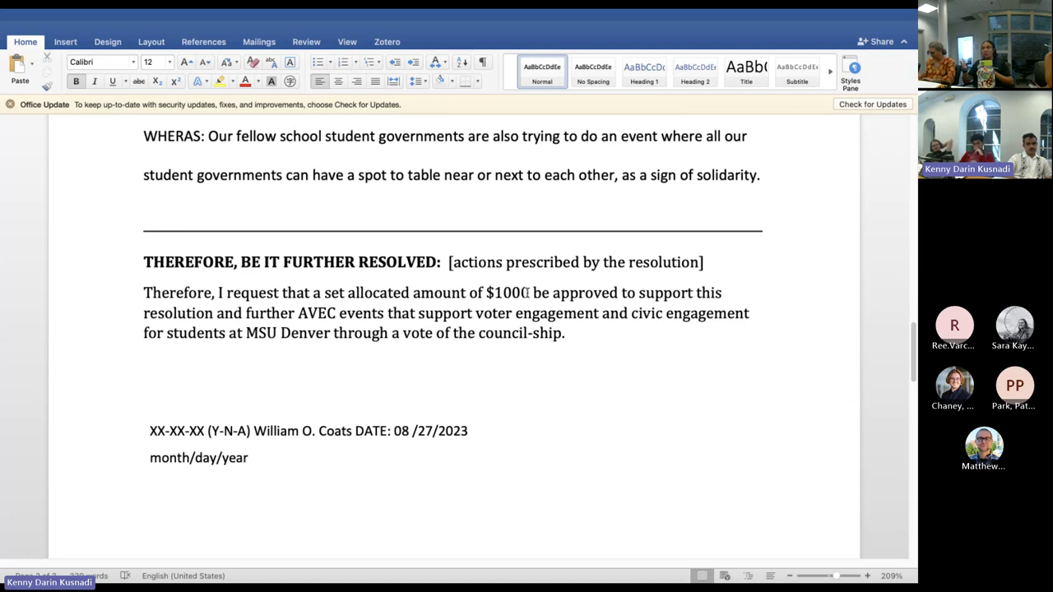
left_click(527, 293)
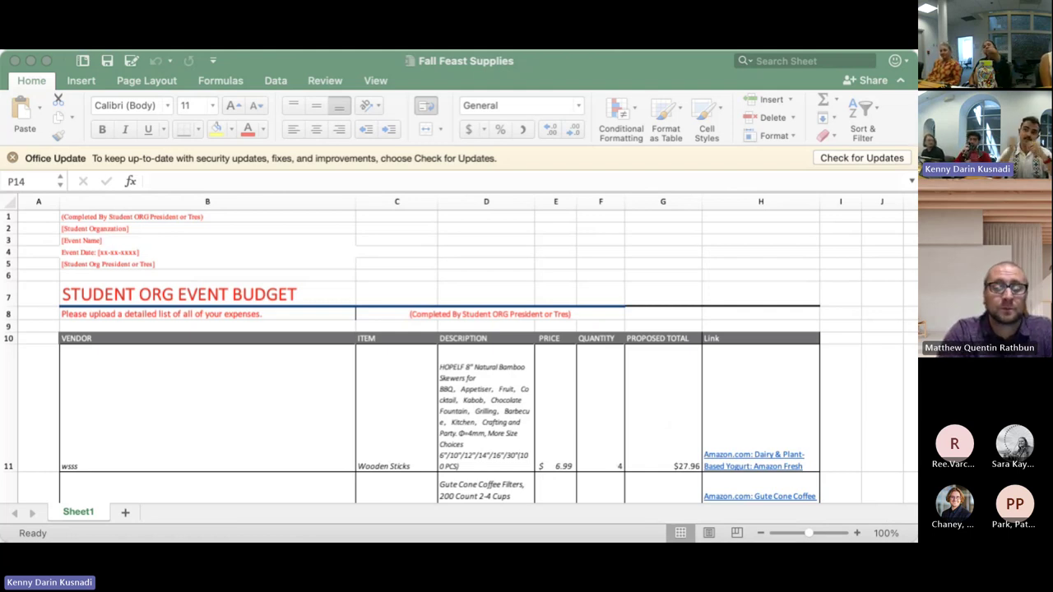
Switch to the Fall Feast Supplies workbook in Excel, show it full screen and enlarge the budget table to 150%.
left_click(796, 500)
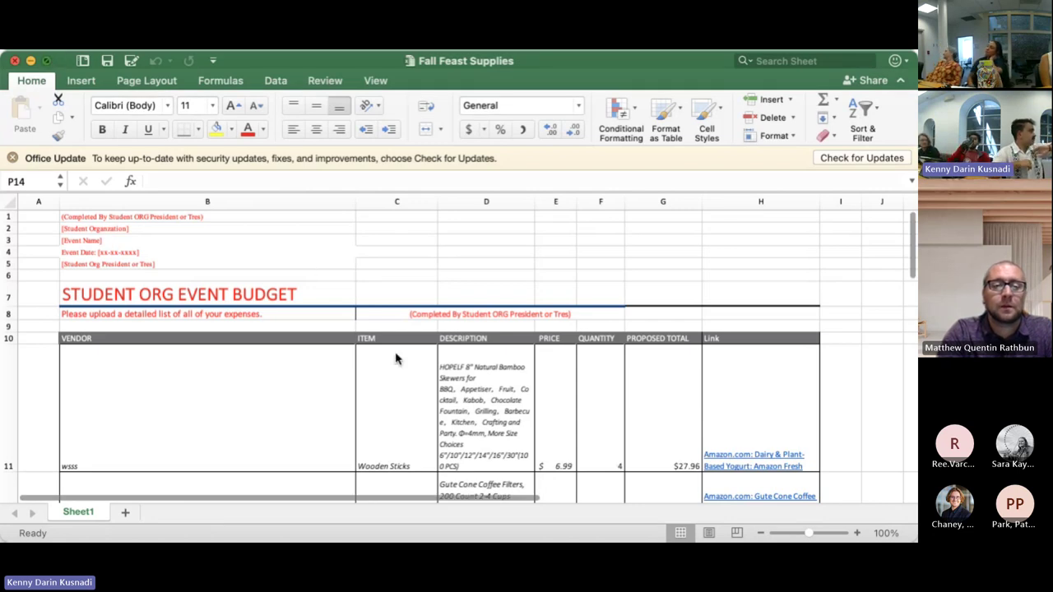
key("ctrl+super+f")
scroll(319, 275, "down", 3)
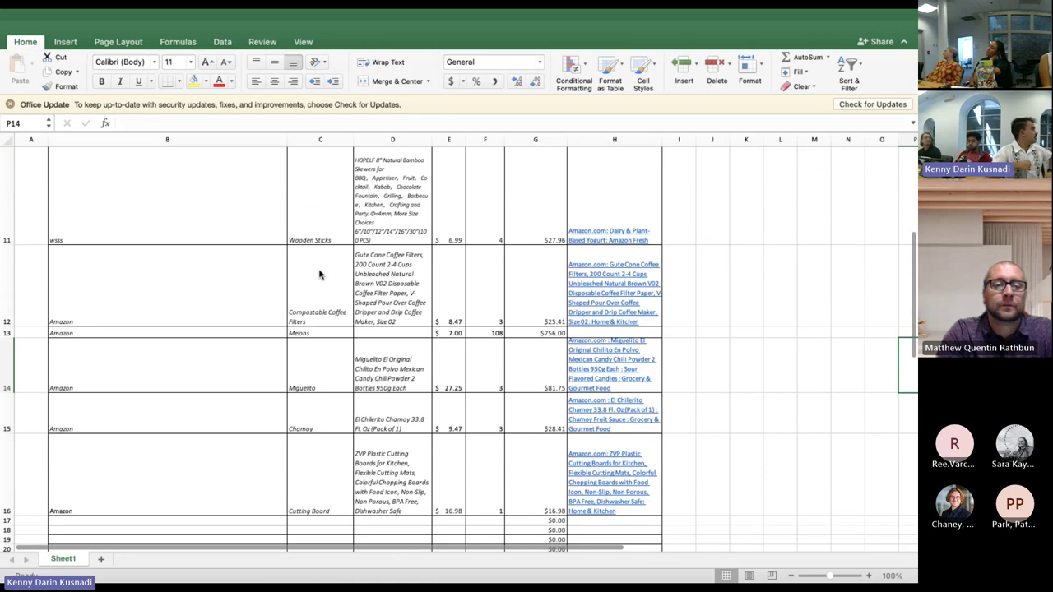
scroll(320, 275, "down", 2)
scroll(320, 275, "up", 5)
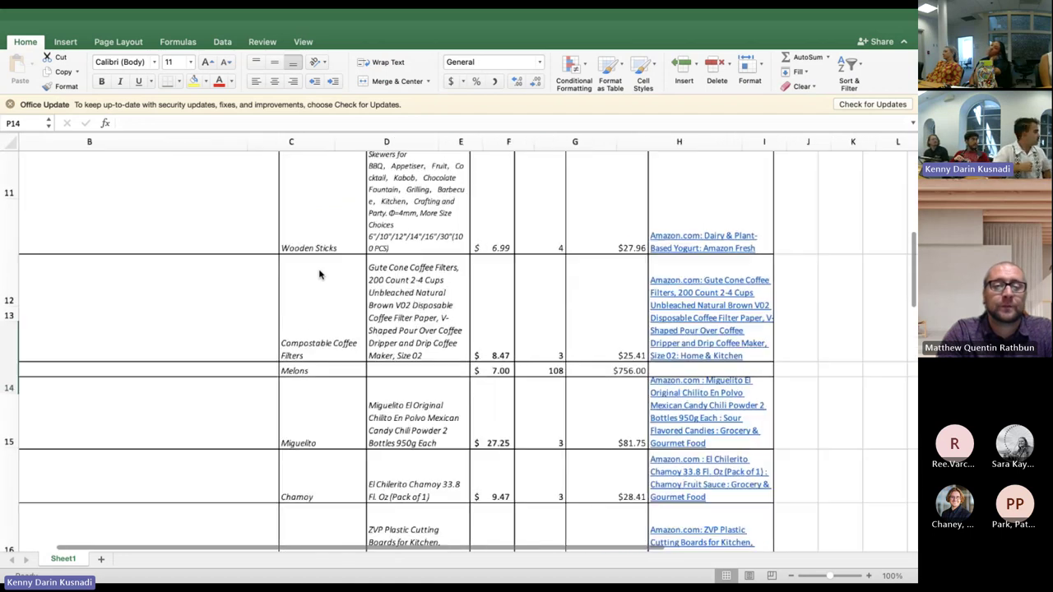
scroll(320, 275, "up", 5)
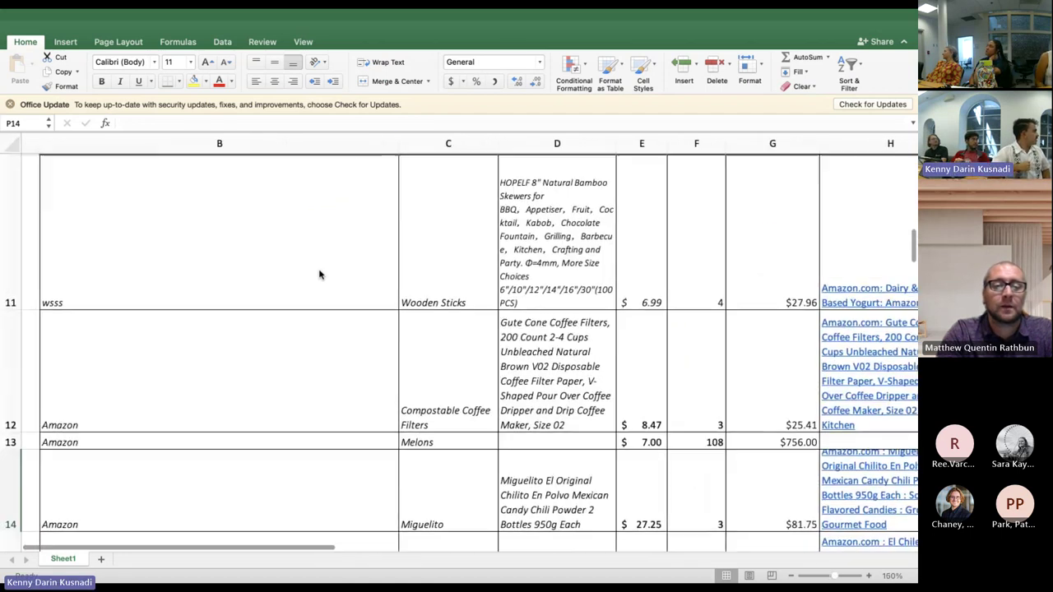
Review the supply items with their prices, quantities, proposed totals and links, from the wooden sticks down to the total row.
scroll(320, 275, "right", 1)
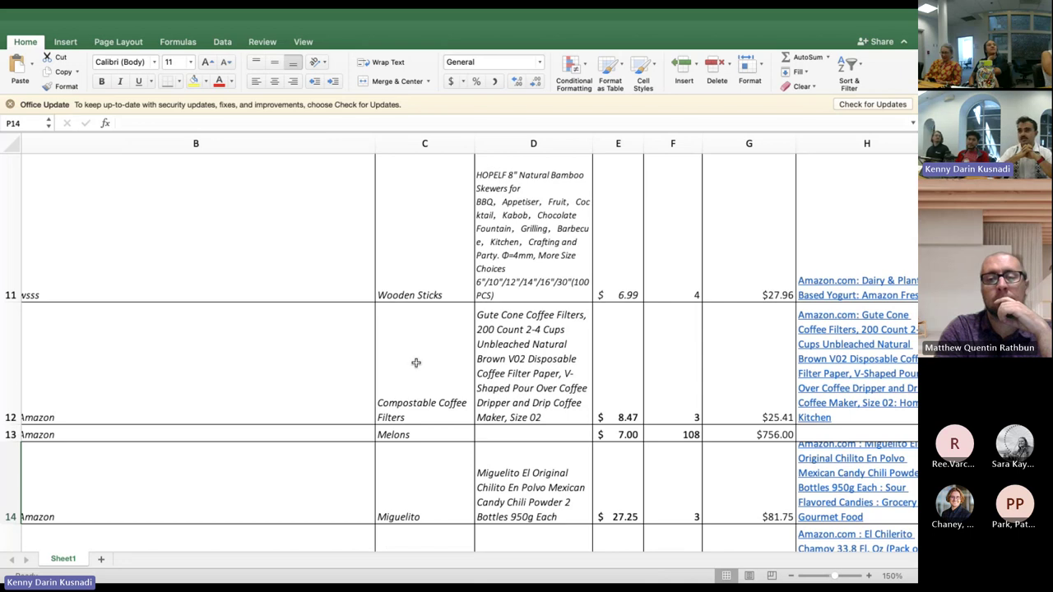
scroll(421, 357, "up", 1)
scroll(414, 364, "right", 1)
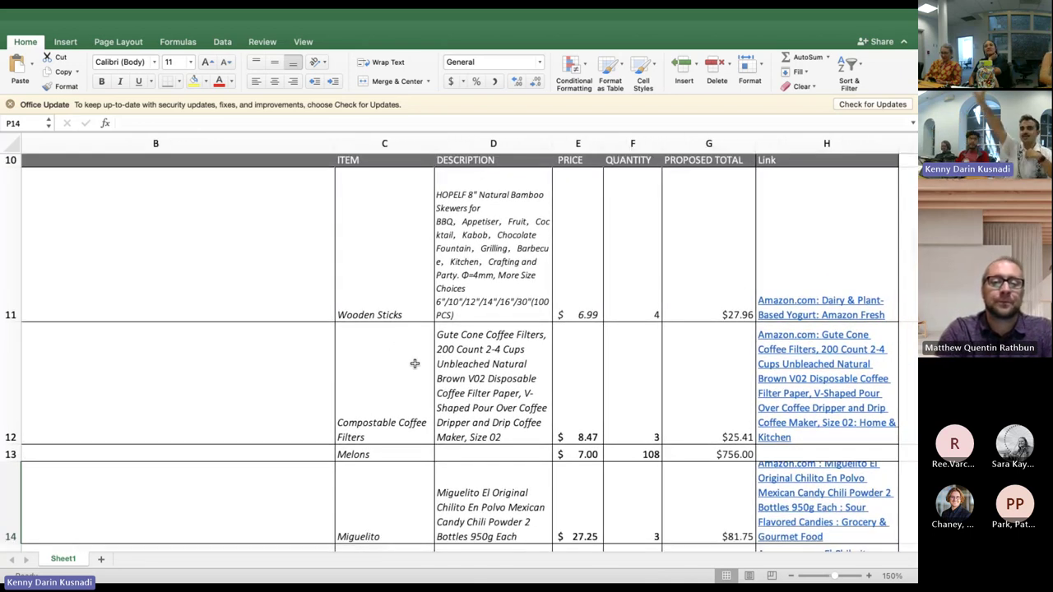
scroll(415, 363, "down", 1)
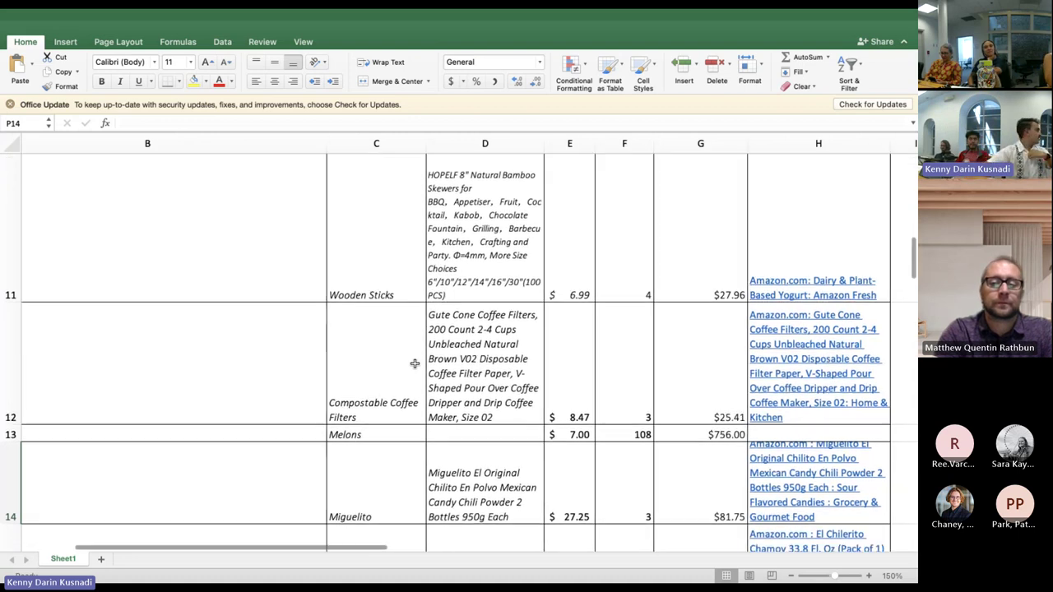
scroll(414, 364, "down", 1)
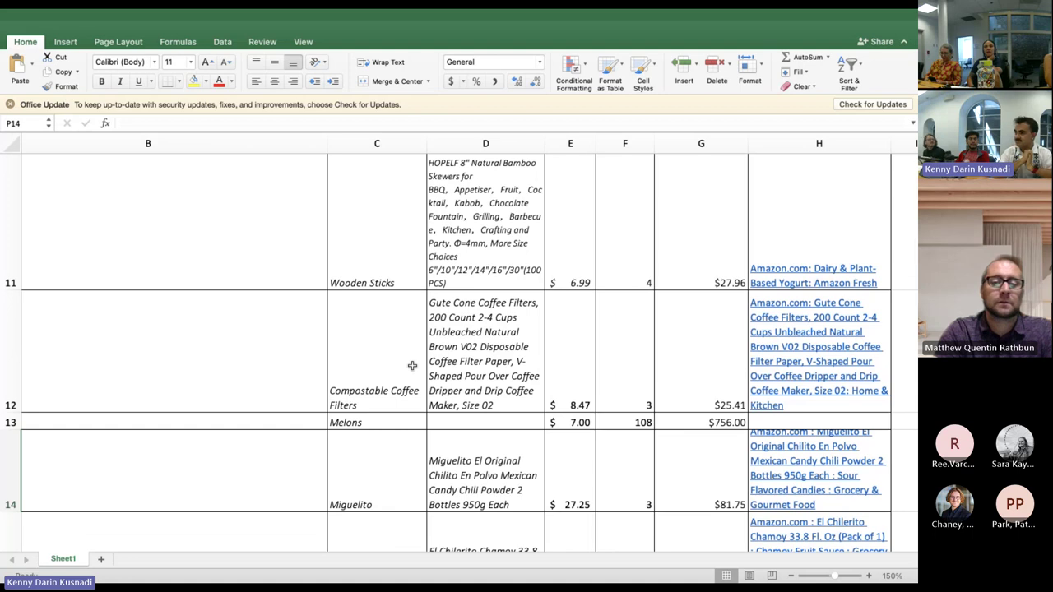
scroll(412, 365, "down", 5)
scroll(412, 365, "down", 1)
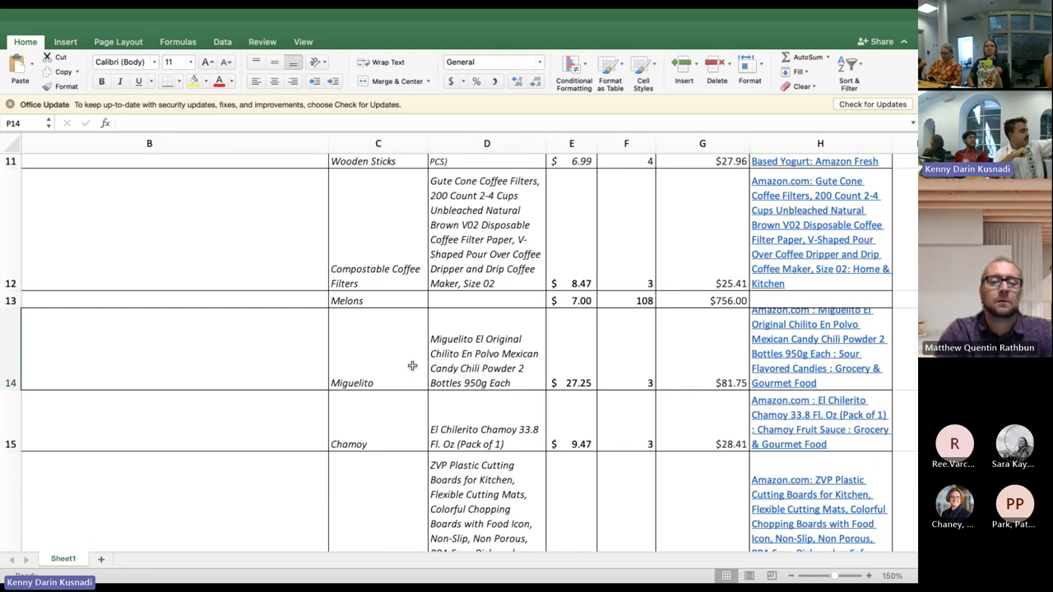
scroll(412, 365, "down", 10)
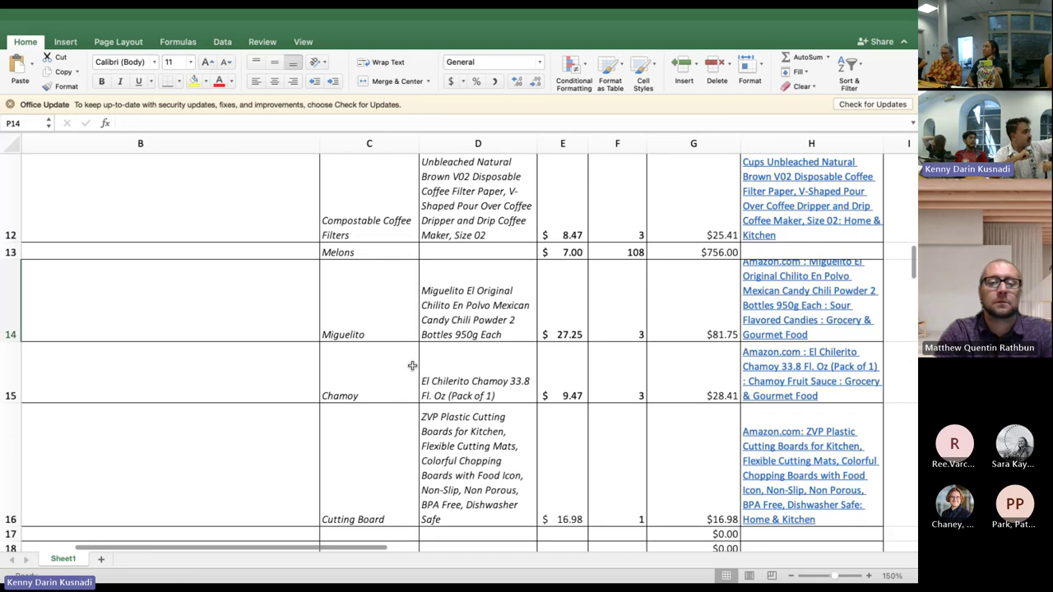
scroll(412, 365, "down", 2)
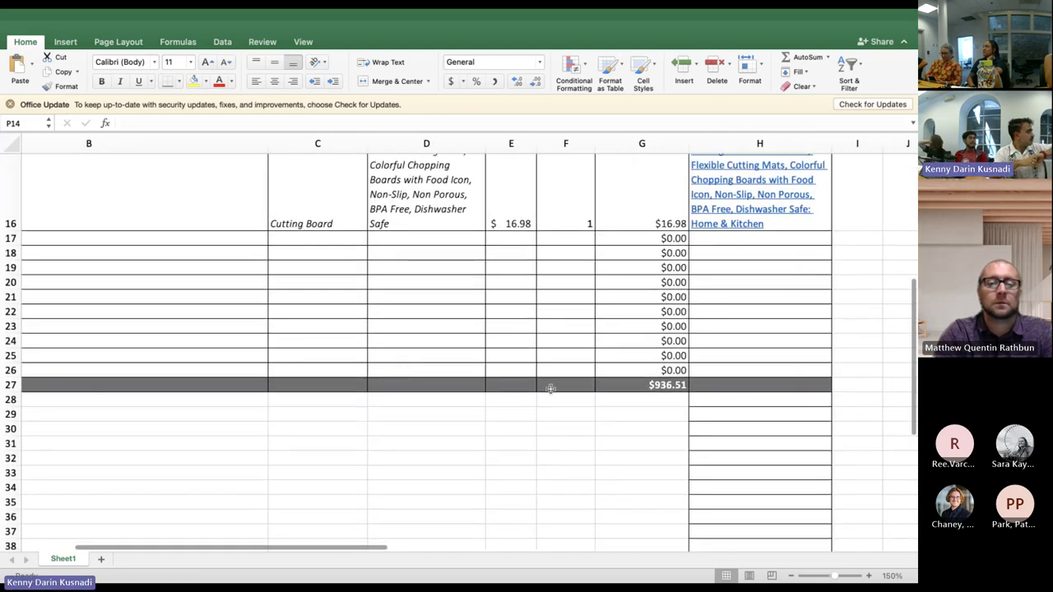
Select the overall proposed total in cell G27 and enlarge the sheet around it to 269%.
left_click(624, 387)
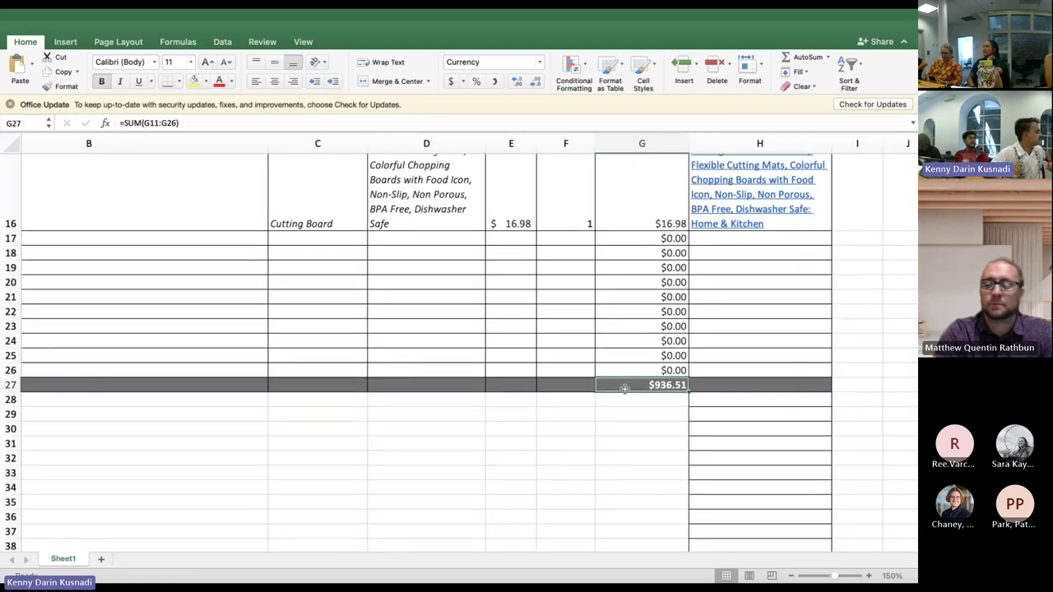
scroll(624, 388, "up", 3)
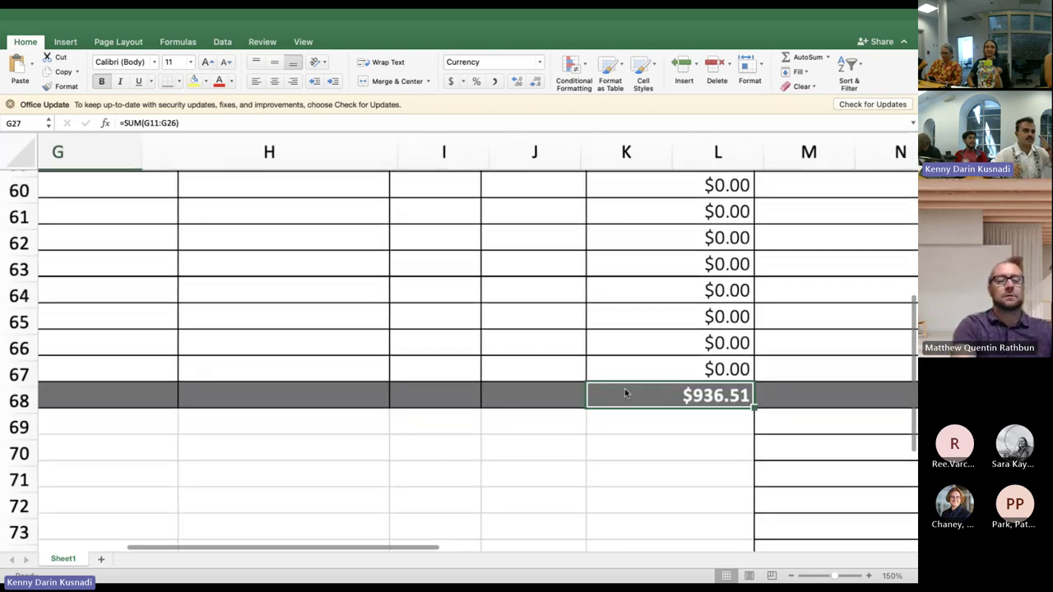
scroll(624, 393, "up", 2)
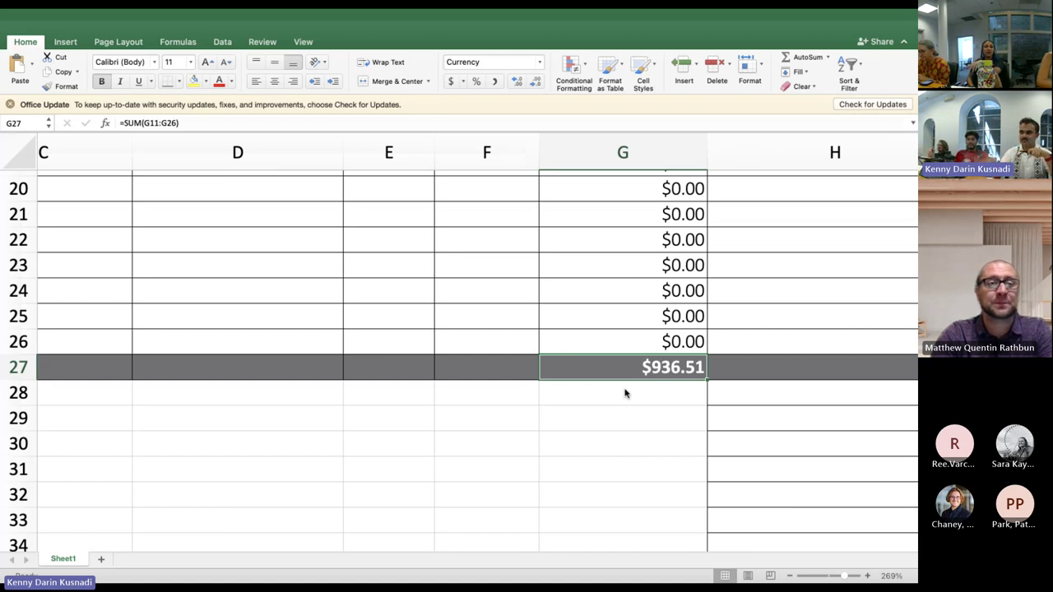
Reduce the sheet's zoom to 150% and examine the Miguelito, Chamoy and Cutting Board rows together with the total row.
scroll(624, 393, "down", 5)
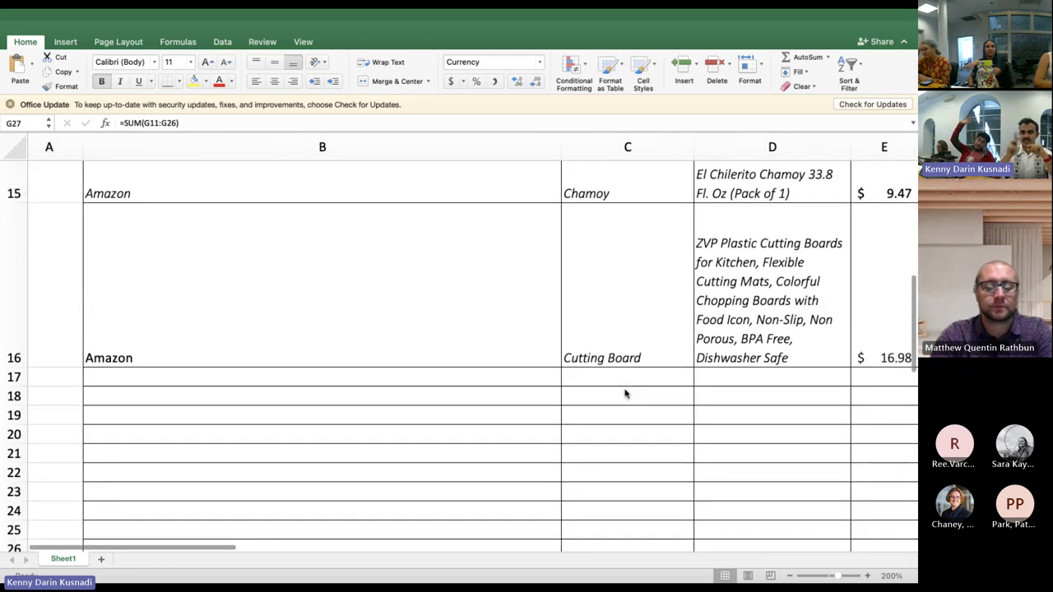
scroll(625, 393, "right", 5)
scroll(608, 407, "down", 2)
scroll(607, 407, "down", 5)
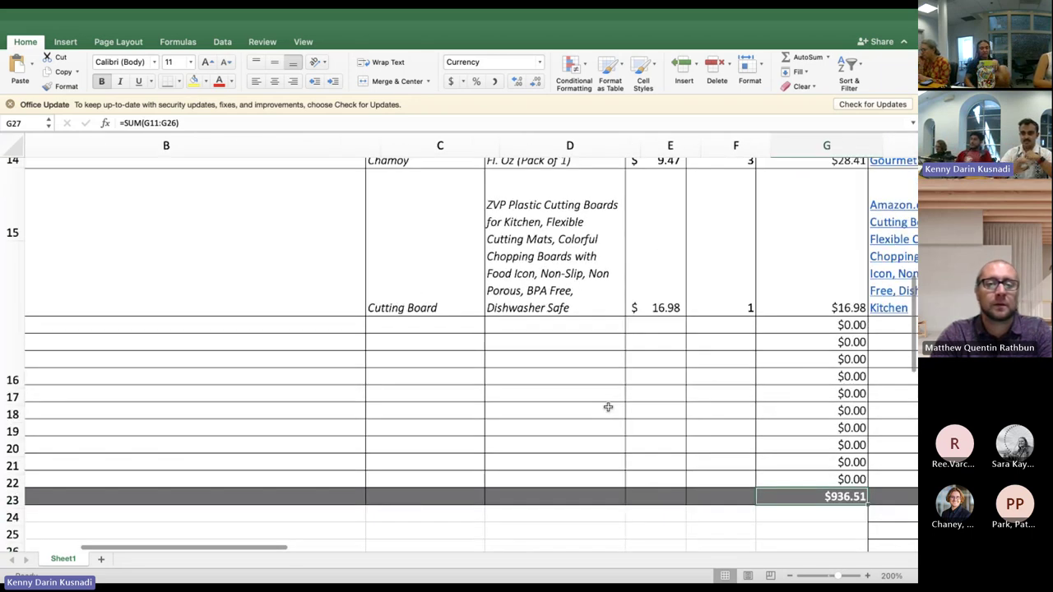
scroll(608, 407, "down", 3)
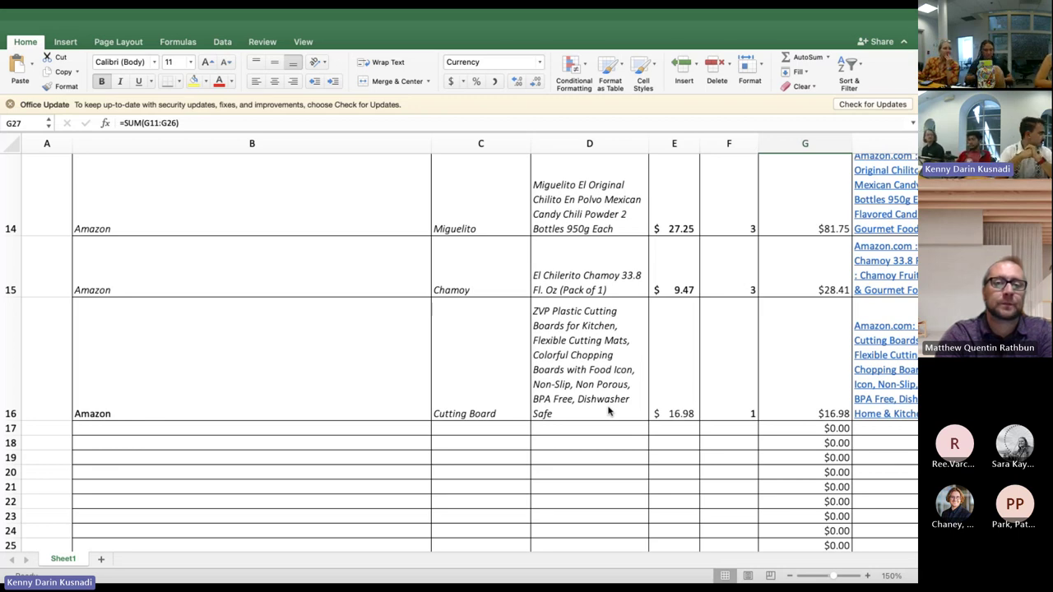
scroll(609, 411, "right", 5)
scroll(608, 411, "down", 3)
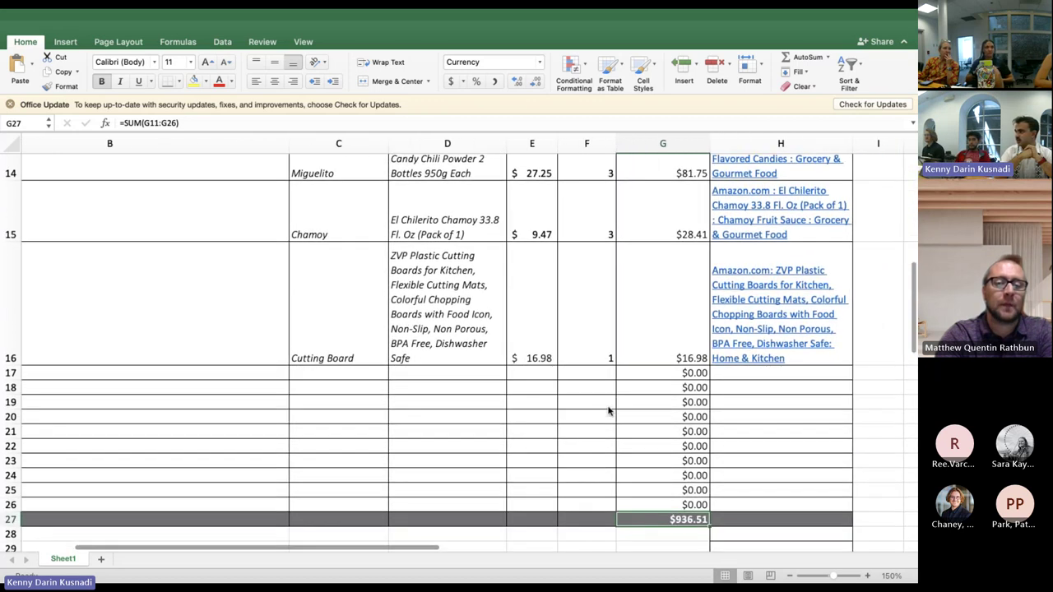
scroll(608, 412, "left", 1)
scroll(608, 411, "up", 1)
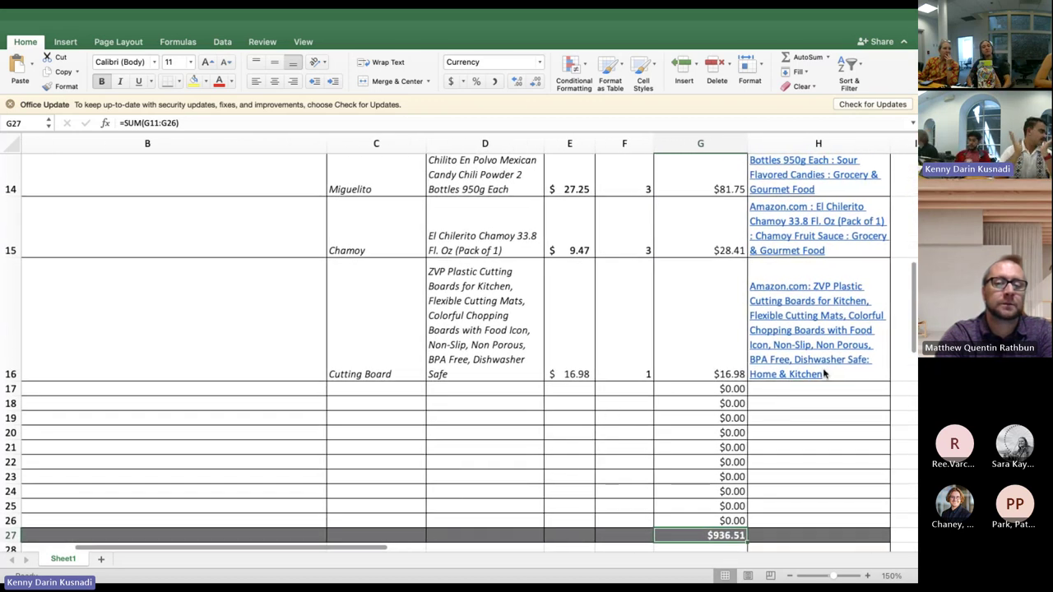
scroll(769, 388, "up", 1)
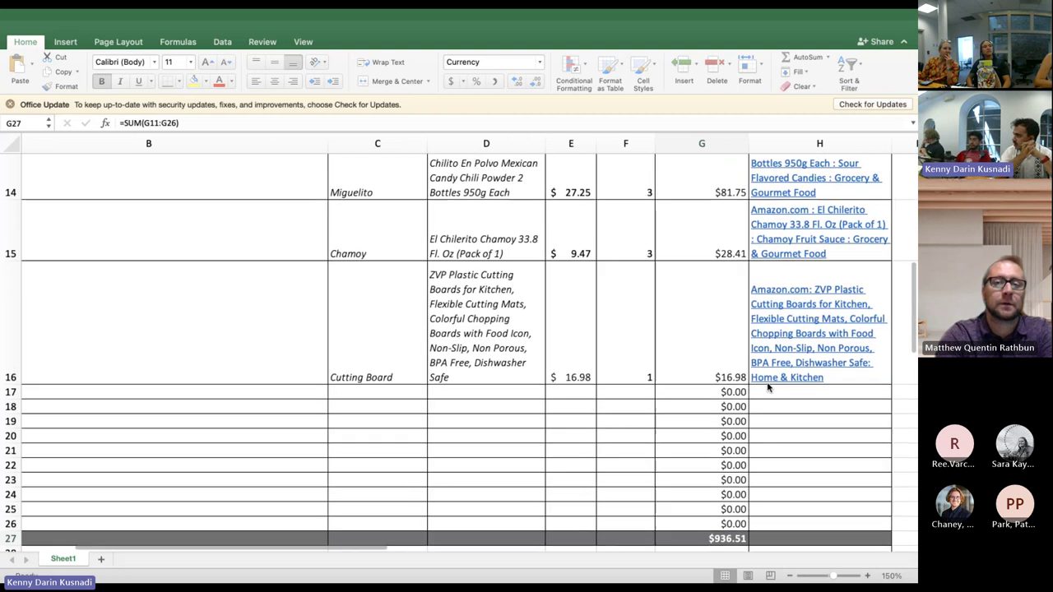
scroll(768, 388, "left", 1)
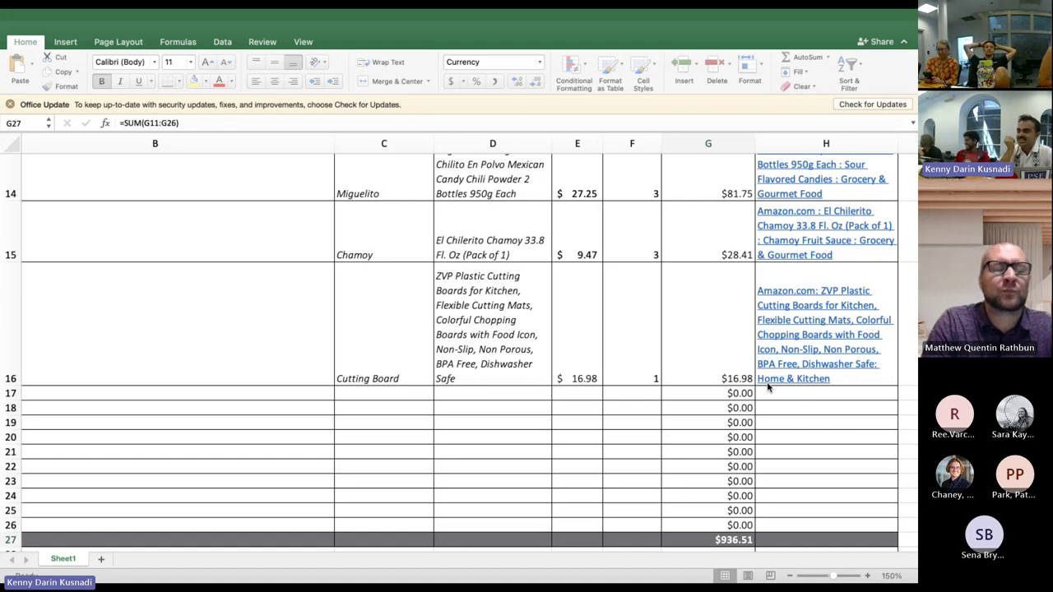
scroll(767, 388, "up", 2)
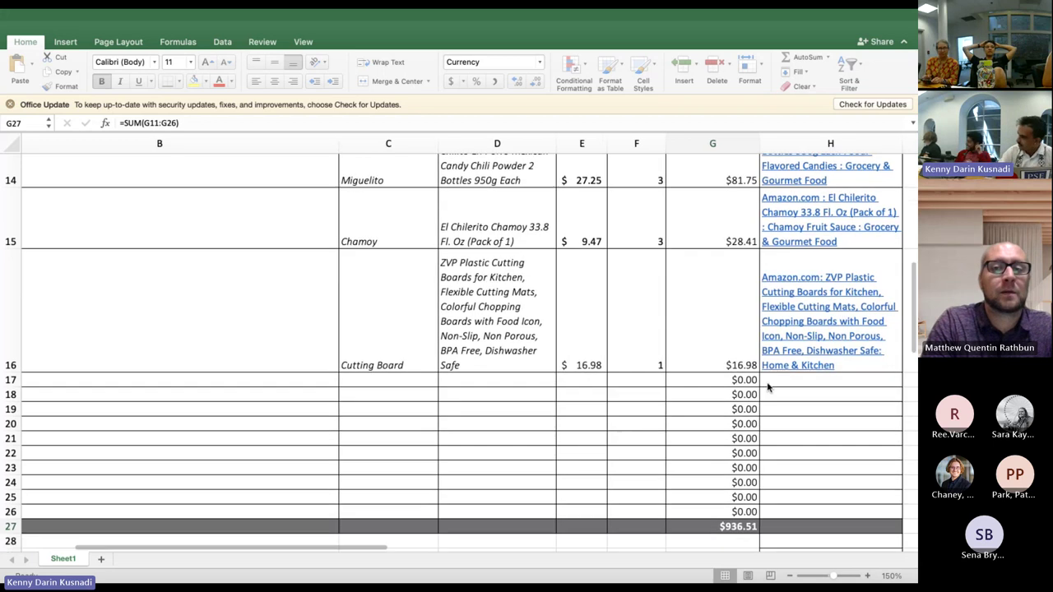
scroll(767, 387, "down", 1)
scroll(767, 388, "down", 1)
scroll(768, 387, "left", 1)
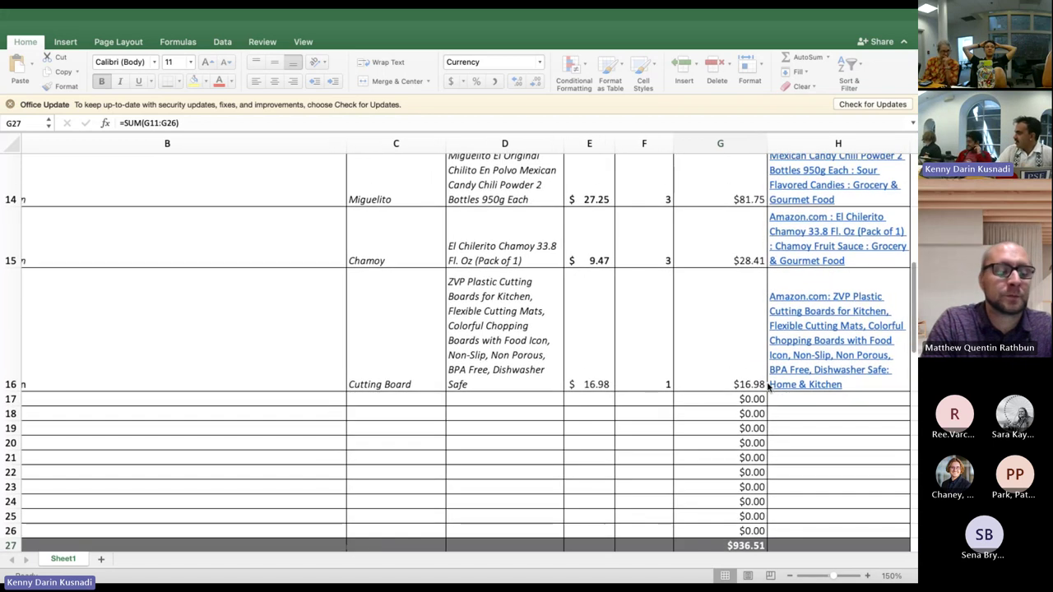